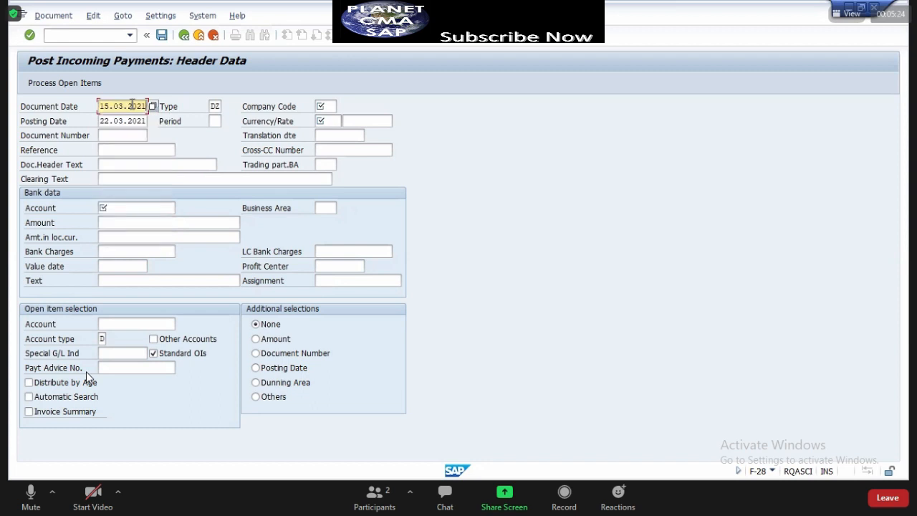
Enter company code 1000 and set the posting date to 16.03.2021.
{"action": "key", "text": "Tab"}
{"action": "key", "text": "Tab"}
{"action": "type", "text": "1000"}
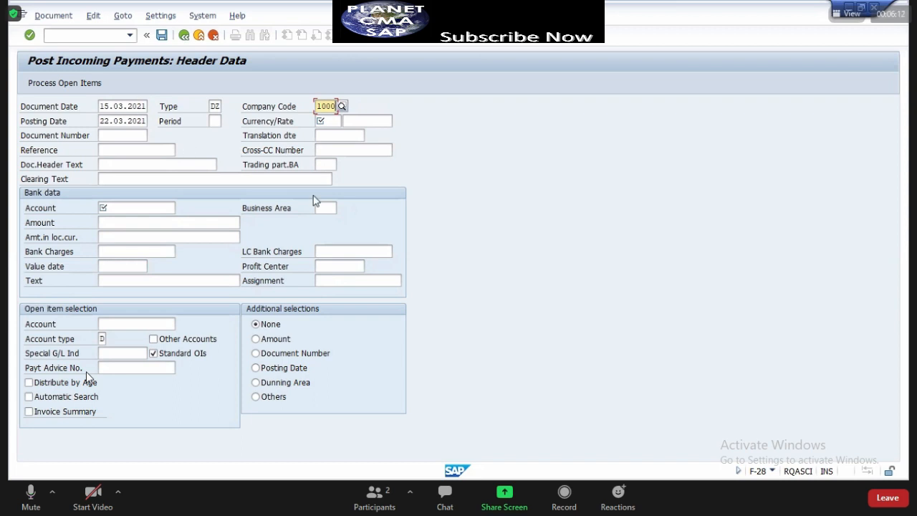
{"action": "key", "text": "Tab"}
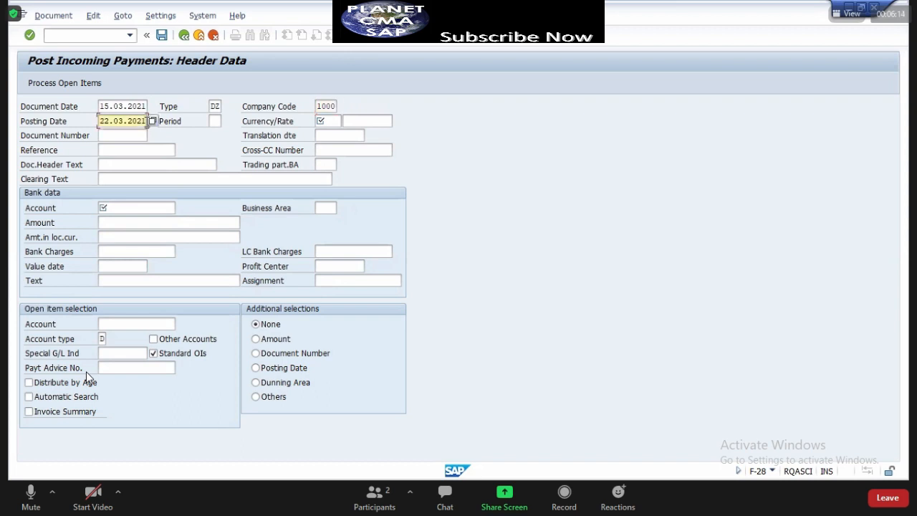
{"action": "key", "text": "shift+Right"}
{"action": "key", "text": "shift+Right"}
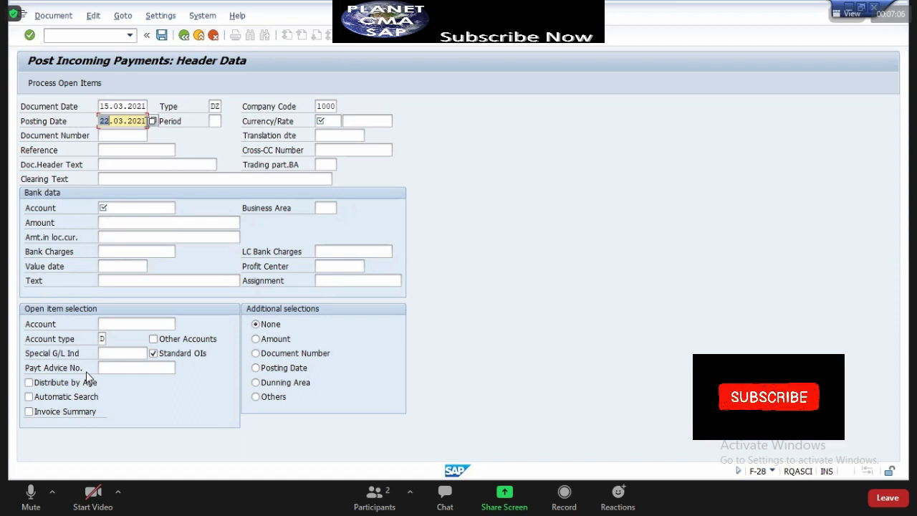
{"action": "type", "text": "16"}
{"action": "key", "text": "Tab"}
Set the document currency to INR.
{"action": "key", "text": "Tab"}
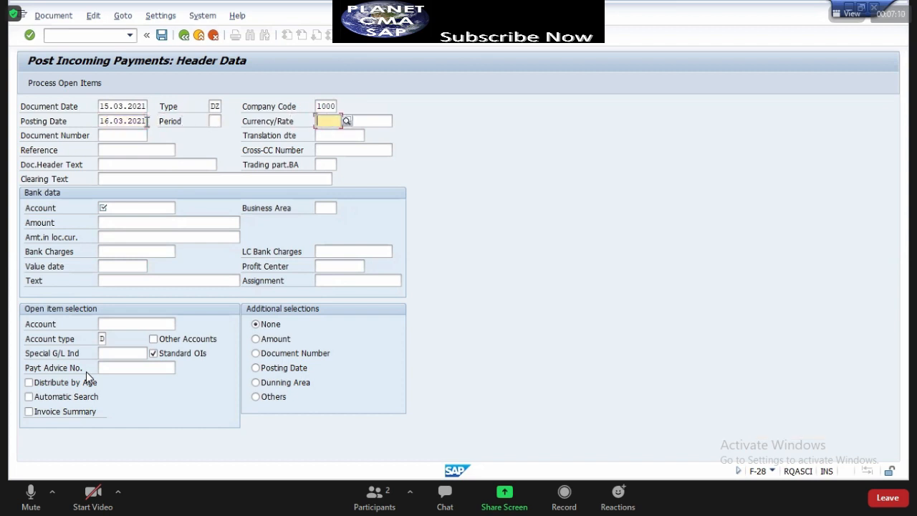
{"action": "type", "text": "in"}
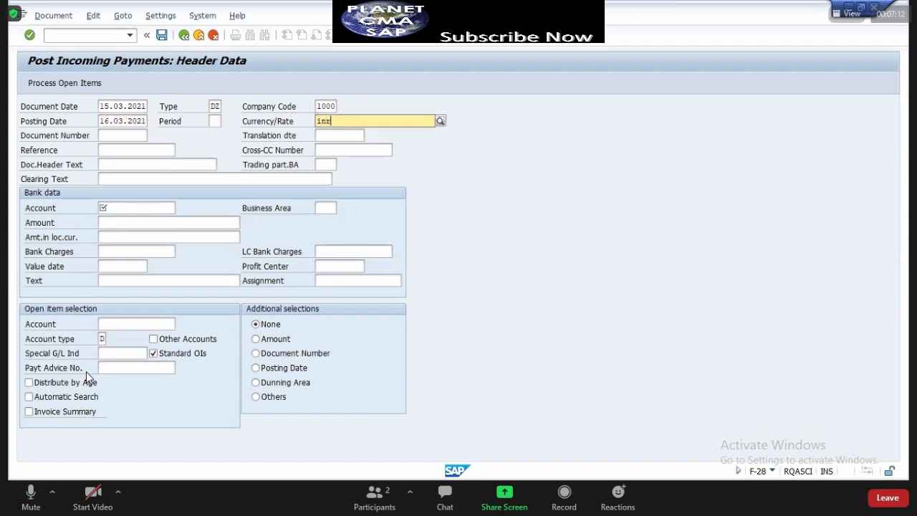
{"action": "type", "text": "r"}
{"action": "key", "text": "Return"}
{"action": "key", "text": "Tab"}
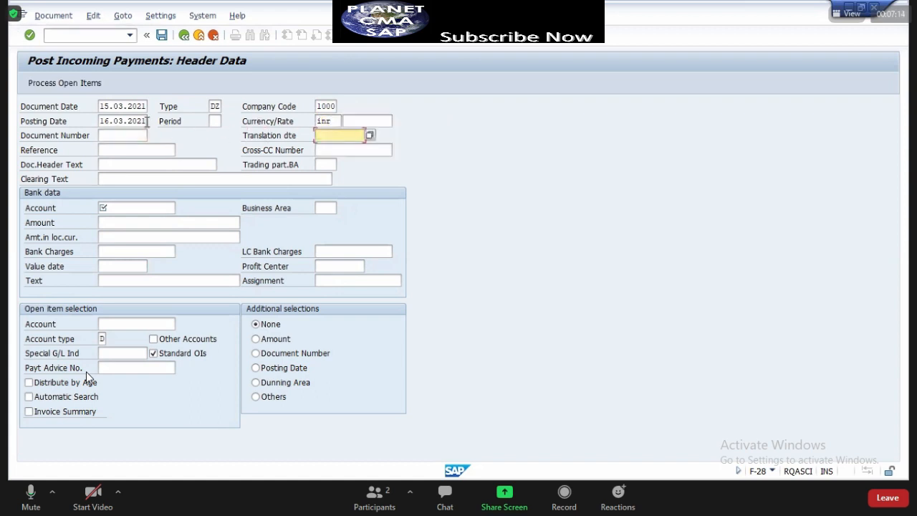
Enter "Amount received" as the reference and "Amt received agnst invoic" as the document header text.
{"action": "key", "text": "Tab"}
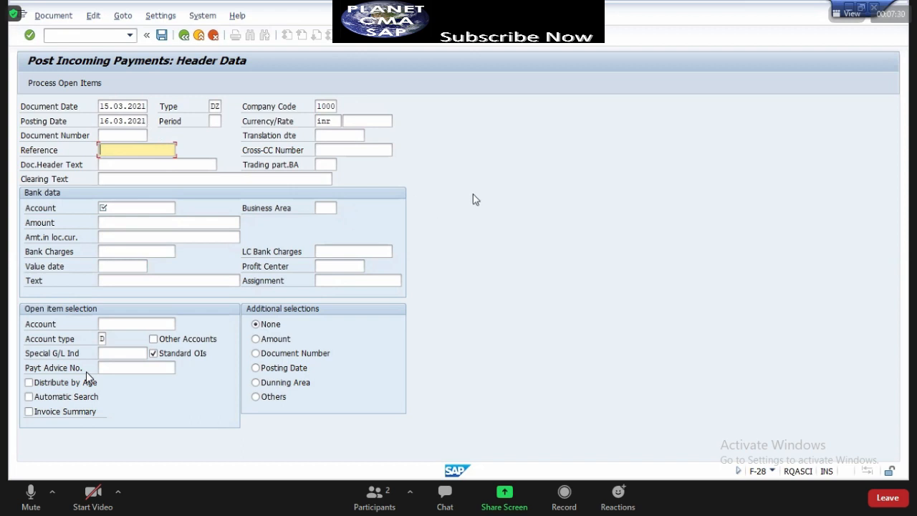
{"action": "type", "text": "1"}
{"action": "key", "text": "BackSpace"}
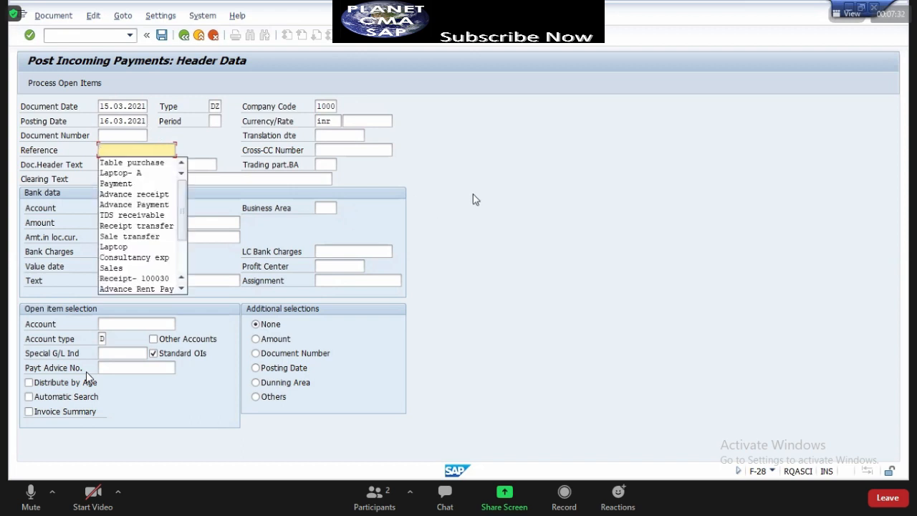
{"action": "type", "text": "Amount re"}
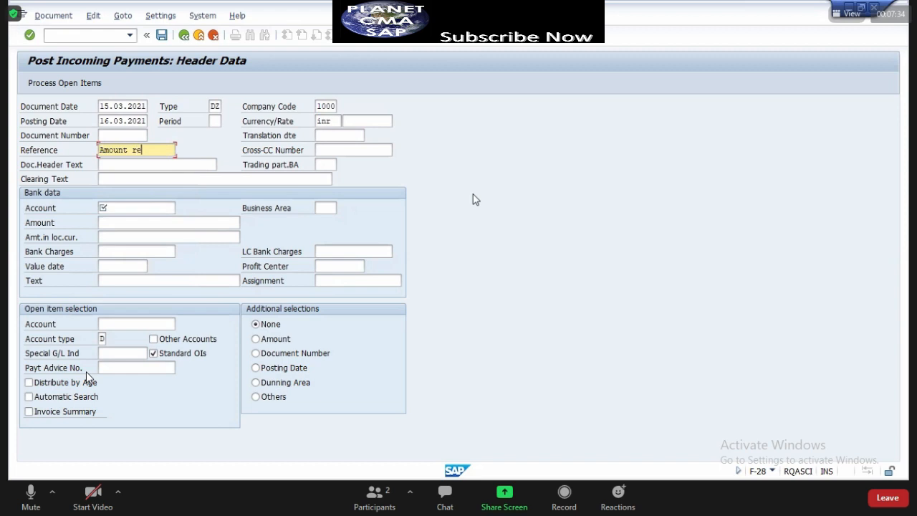
{"action": "type", "text": "ceived"}
{"action": "key", "text": "Tab"}
{"action": "key", "text": "Tab"}
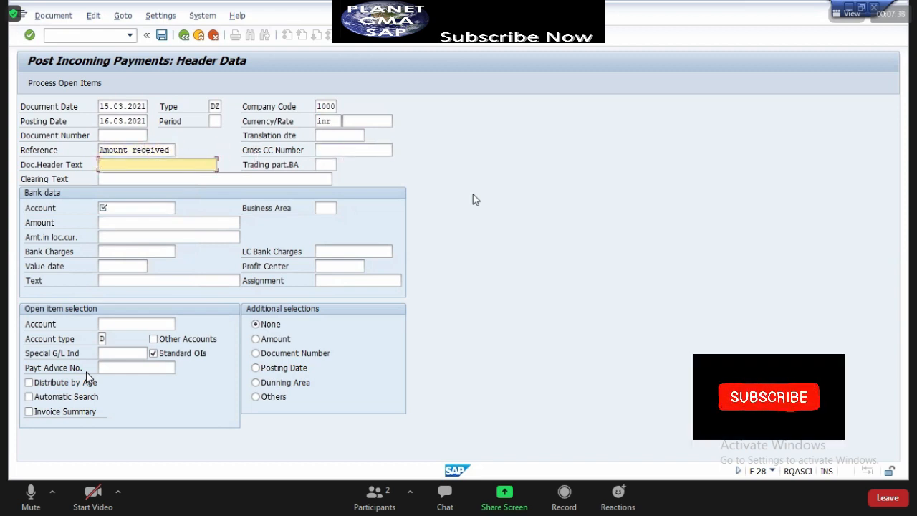
{"action": "type", "text": "Amt recei"}
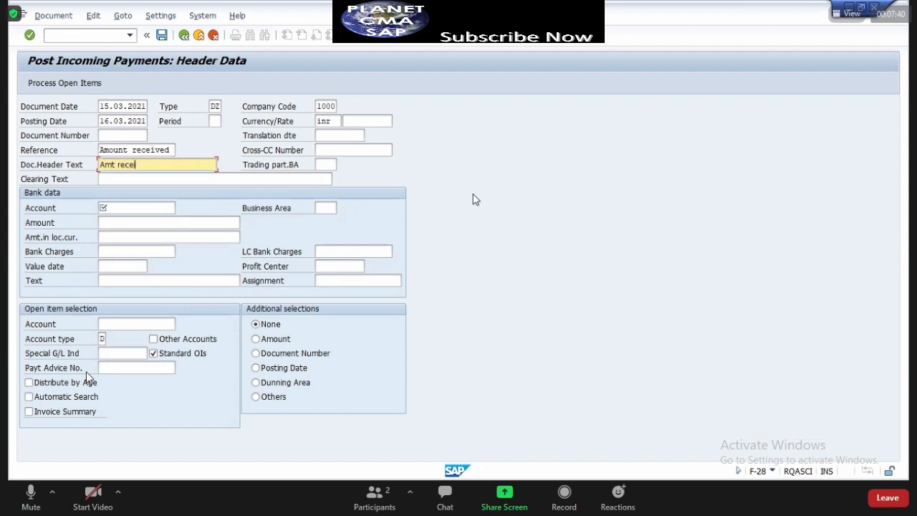
{"action": "type", "text": "ved agnst invoic"}
Fill in the bank data account with the third previously used account number.
{"action": "key", "text": "Tab"}
{"action": "key", "text": "Tab"}
{"action": "key", "text": "Tab"}
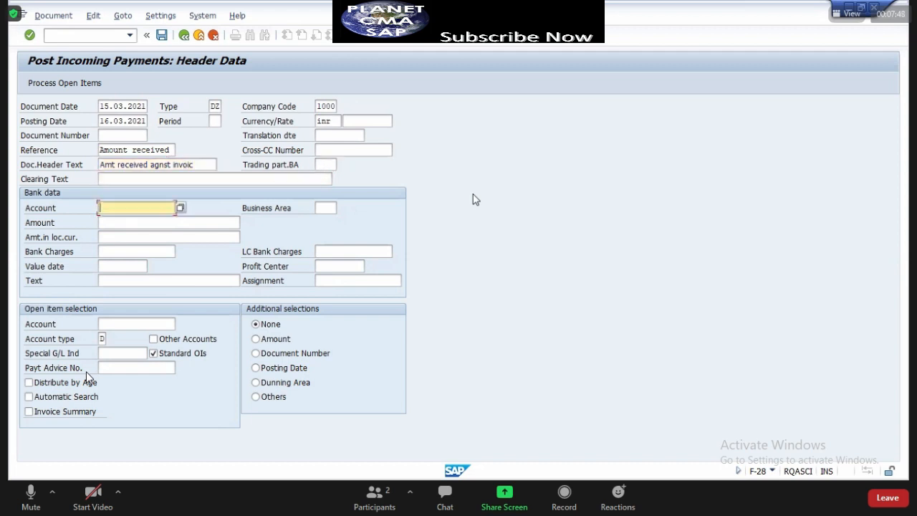
{"action": "key", "text": "BackSpace"}
{"action": "key", "text": "Down"}
{"action": "key", "text": "Down"}
{"action": "key", "text": "Down"}
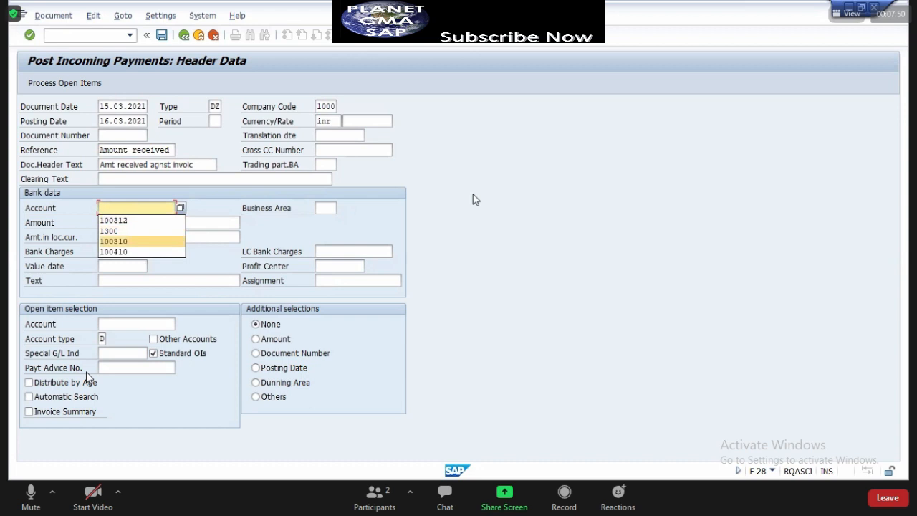
{"action": "key", "text": "Return"}
{"action": "key", "text": "Tab"}
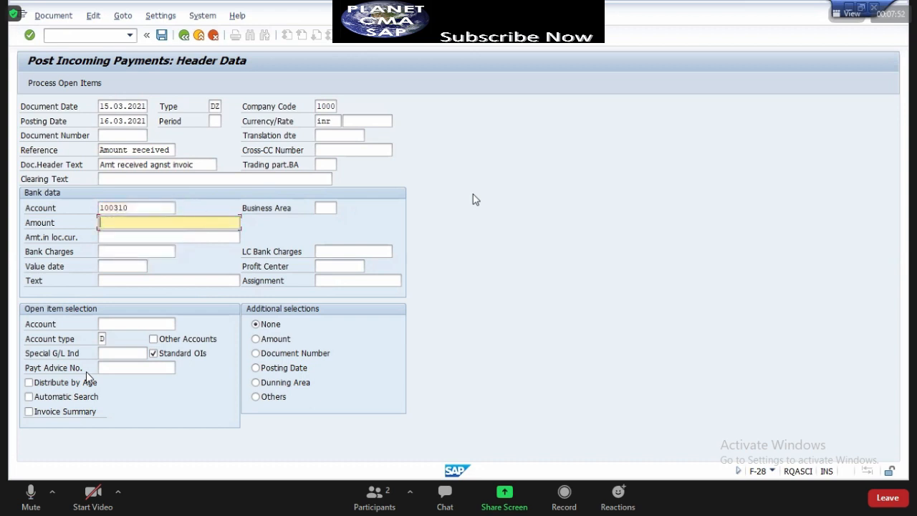
Enter 12500 as the incoming payment amount in the bank data, leaving the value date empty.
{"action": "type", "text": "12500"}
{"action": "key", "text": "Tab"}
{"action": "key", "text": "Tab"}
{"action": "key", "text": "Tab"}
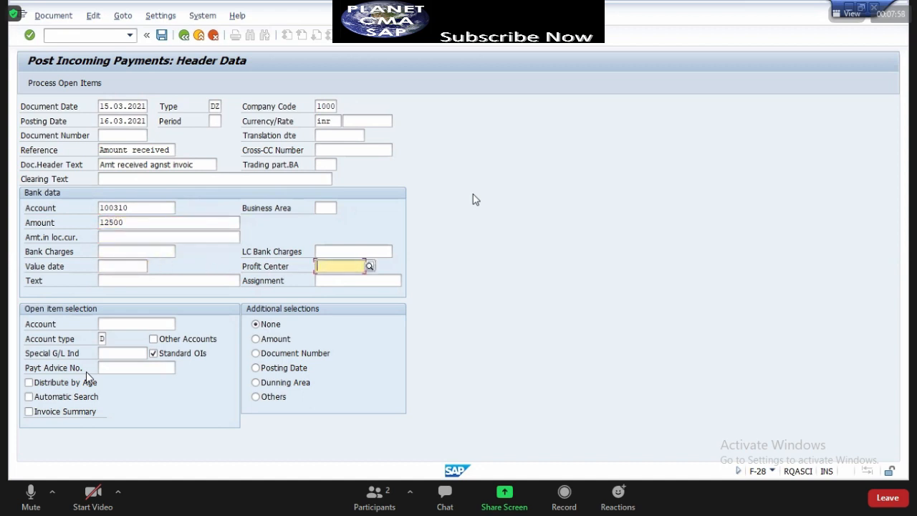
{"action": "key", "text": "shift+Tab"}
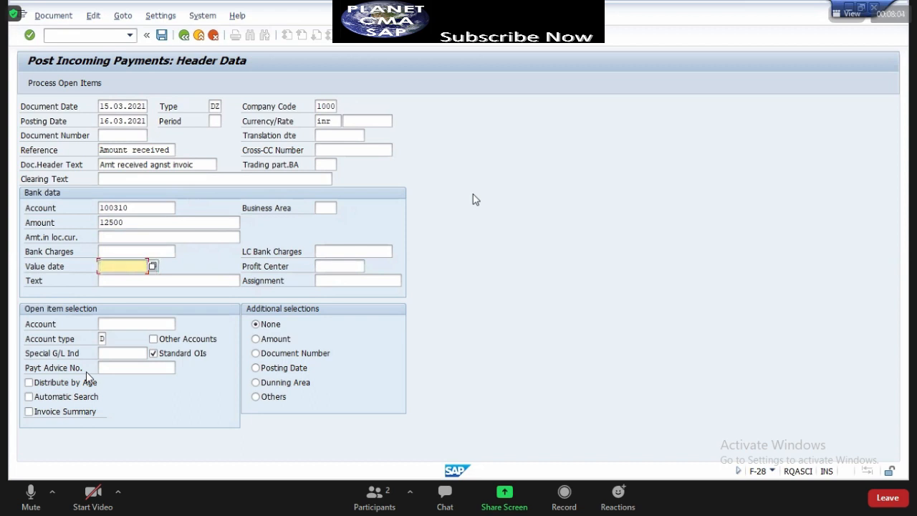
{"action": "key", "text": "Tab"}
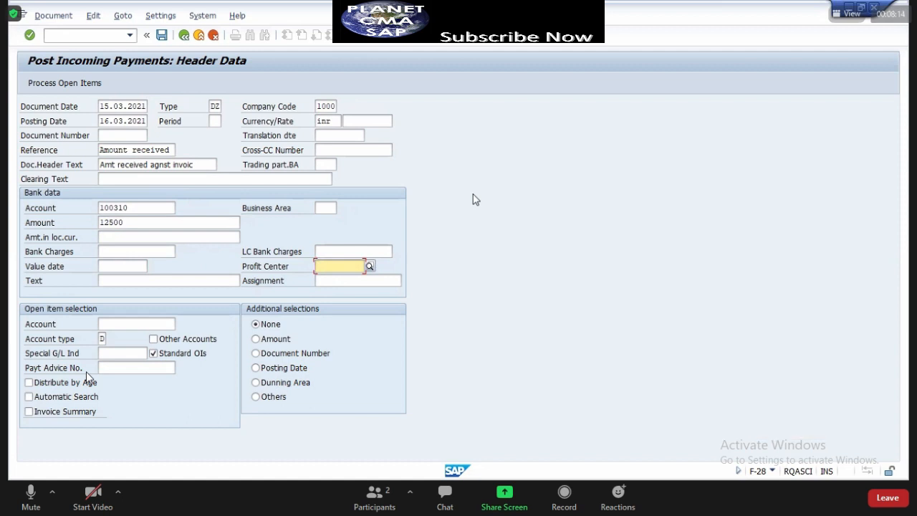
Set the bank item's profit center to 100058 and its text to "Amount received against invoice".
{"action": "key", "text": "Down"}
{"action": "key", "text": "Down"}
{"action": "key", "text": "Return"}
{"action": "key", "text": "Tab"}
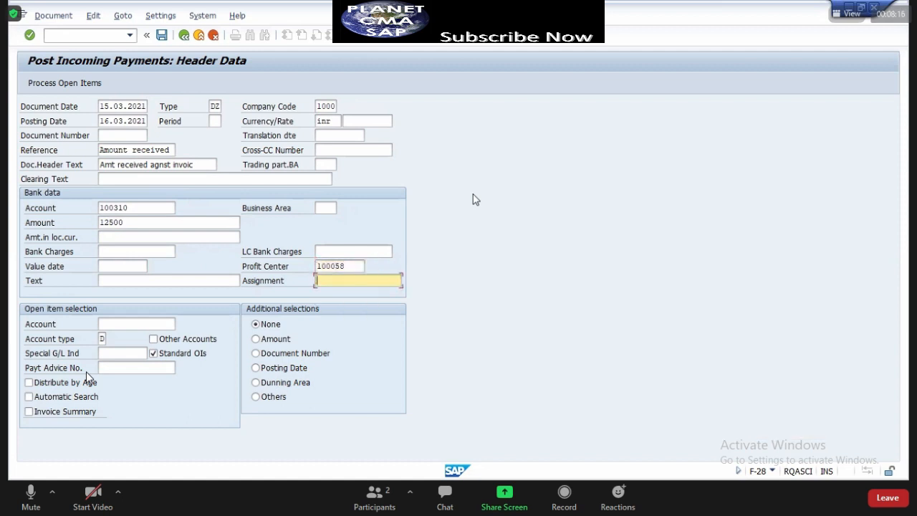
{"action": "key", "text": "shift+Tab"}
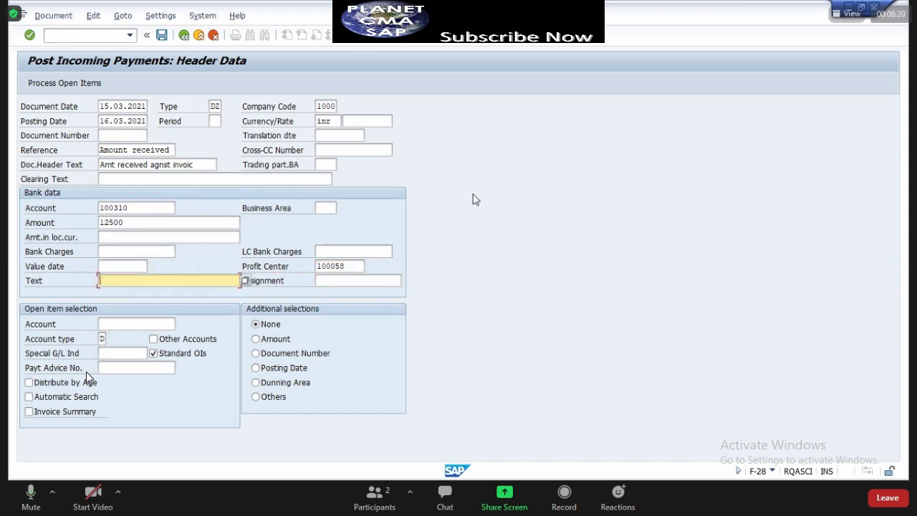
{"action": "type", "text": "Amount received against invoice"}
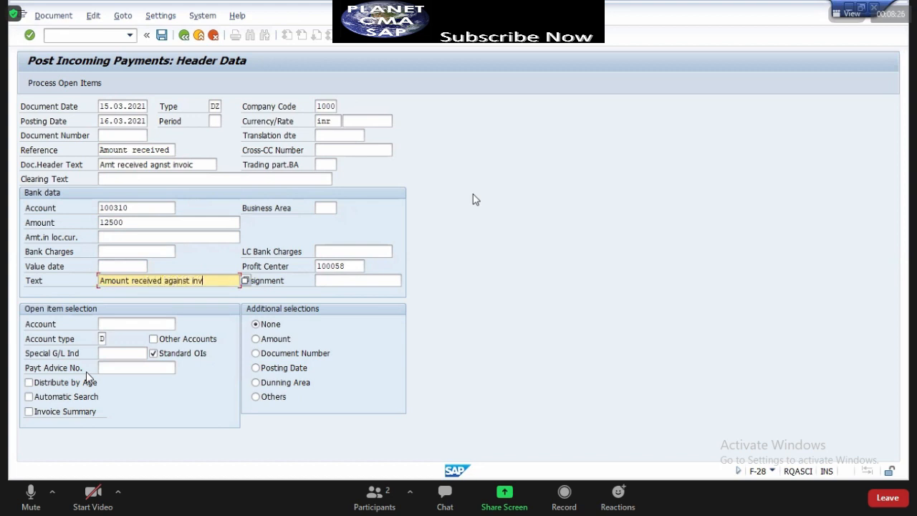
{"action": "key", "text": "Tab"}
Select the second previously used customer account number for open item selection and process its open items.
{"action": "key", "text": "Tab"}
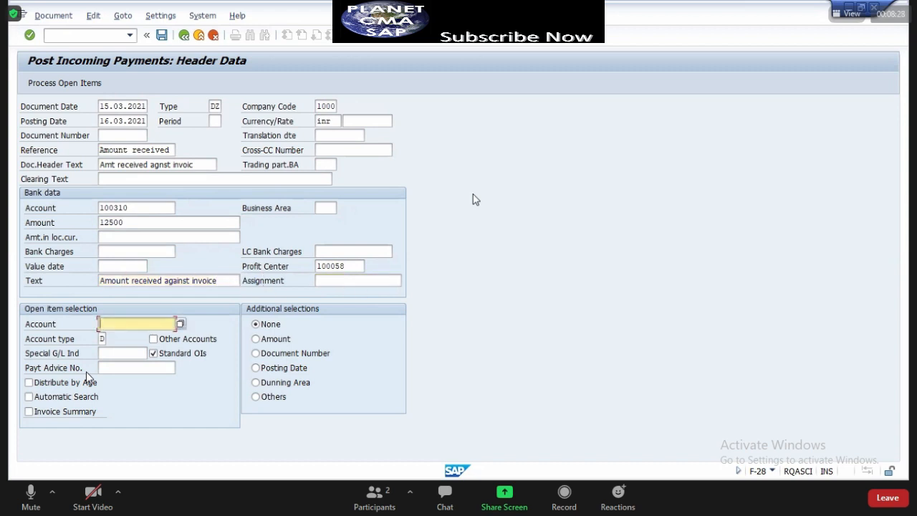
{"action": "key", "text": "Down"}
{"action": "key", "text": "Down"}
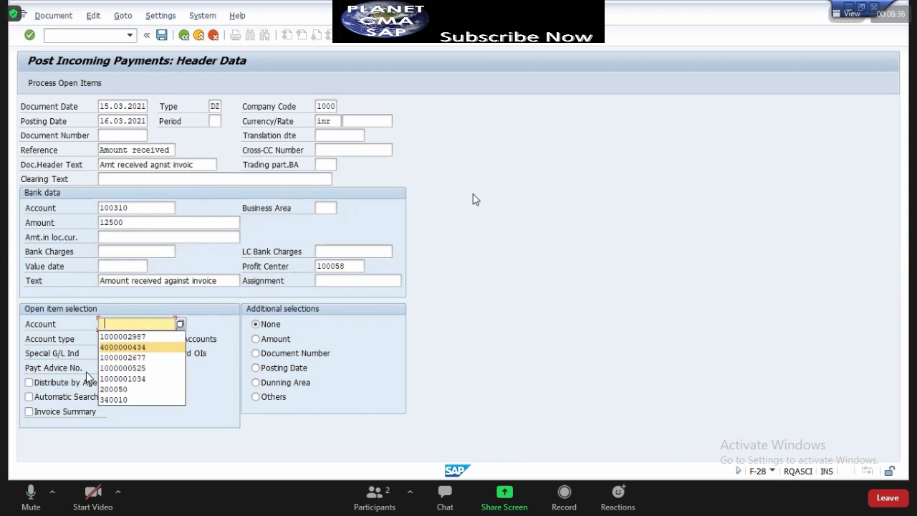
{"action": "key", "text": "Return"}
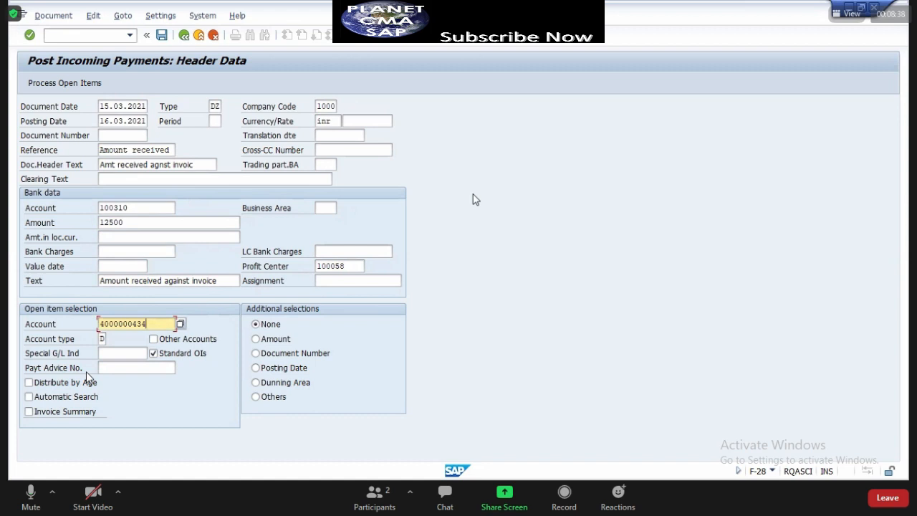
{"action": "key", "text": "Tab"}
{"action": "key", "text": "Tab"}
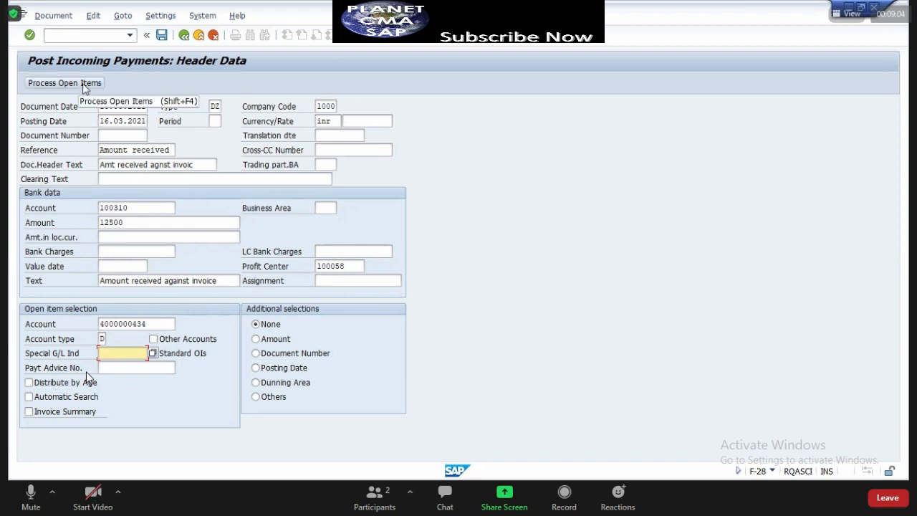
{"action": "left_click", "coordinate": [83, 83]}
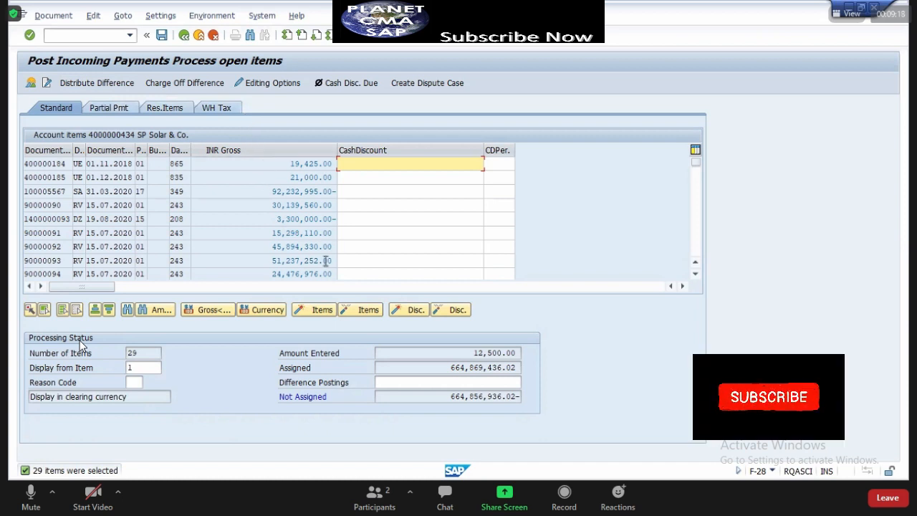
Review the customer's open items, switch to partial payment entry and deactivate all the items.
{"action": "left_click", "coordinate": [697, 254]}
{"action": "left_click", "coordinate": [697, 255]}
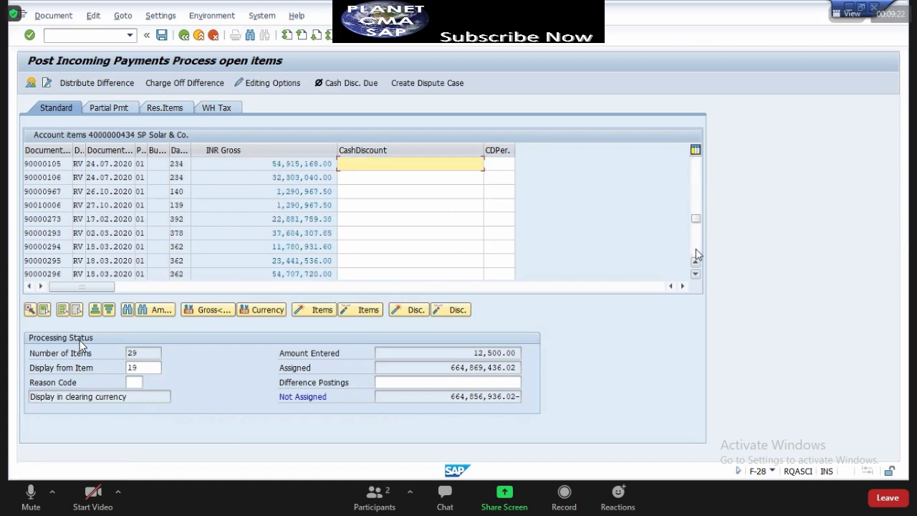
{"action": "left_click", "coordinate": [697, 254]}
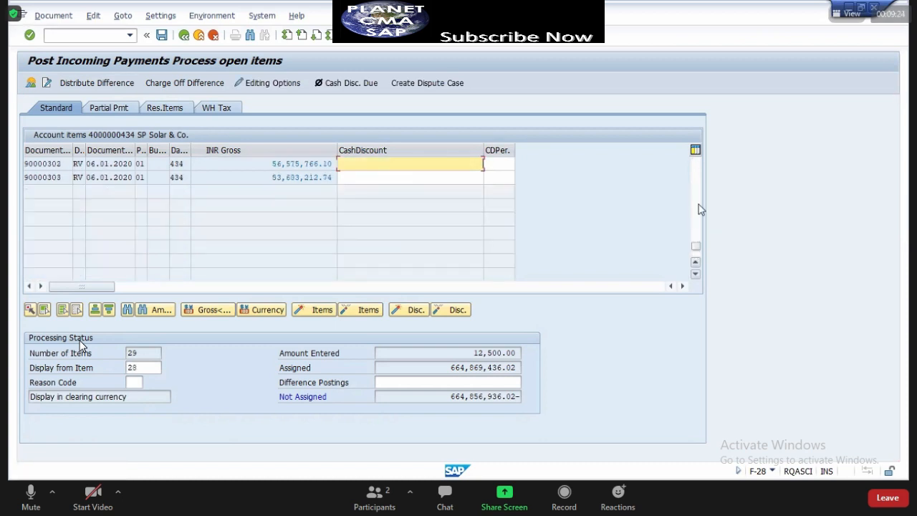
{"action": "left_click", "coordinate": [695, 174]}
{"action": "left_click", "coordinate": [696, 174]}
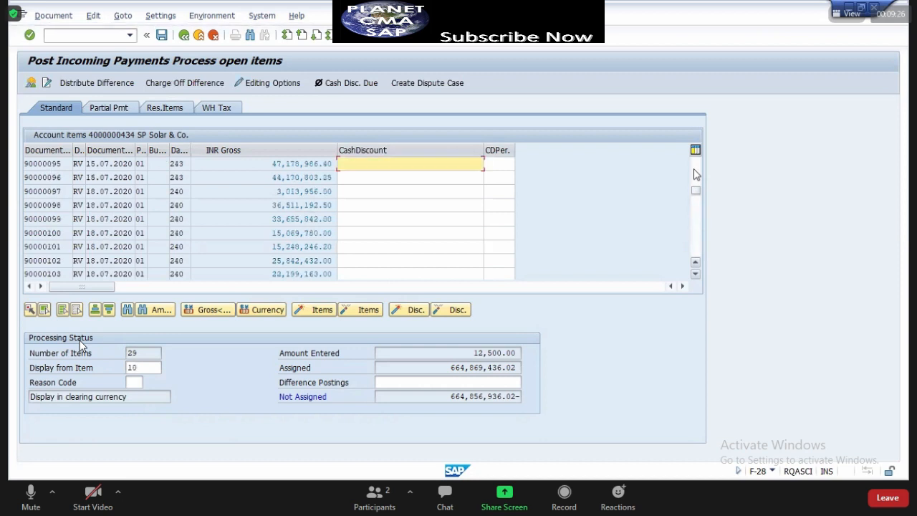
{"action": "left_click", "coordinate": [695, 174]}
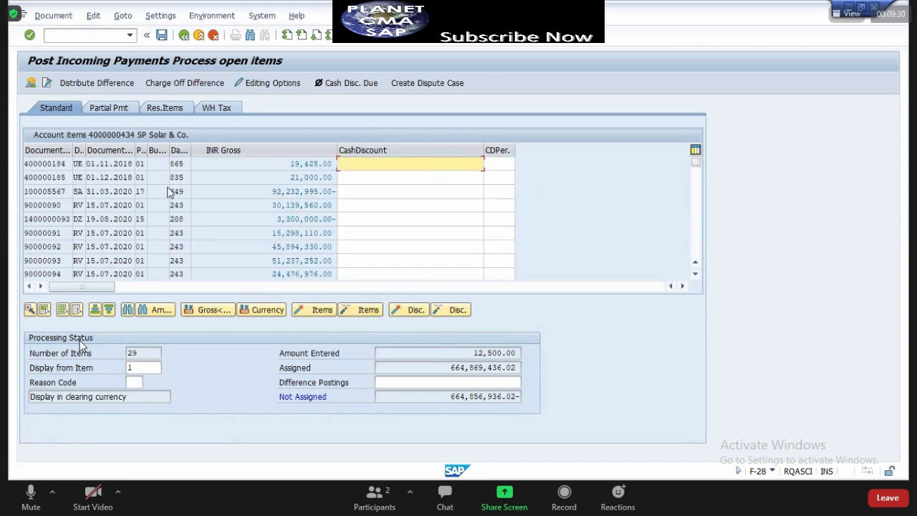
{"action": "left_click", "coordinate": [115, 106]}
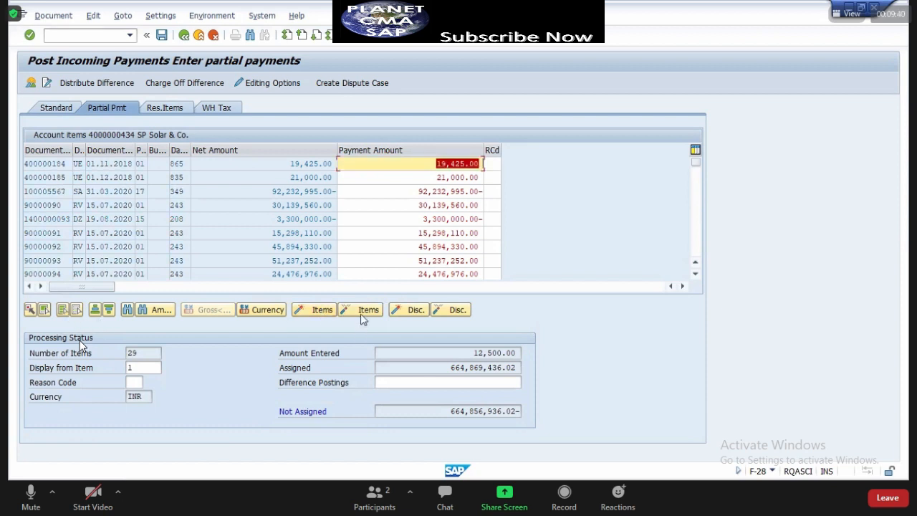
{"action": "left_click", "coordinate": [363, 319]}
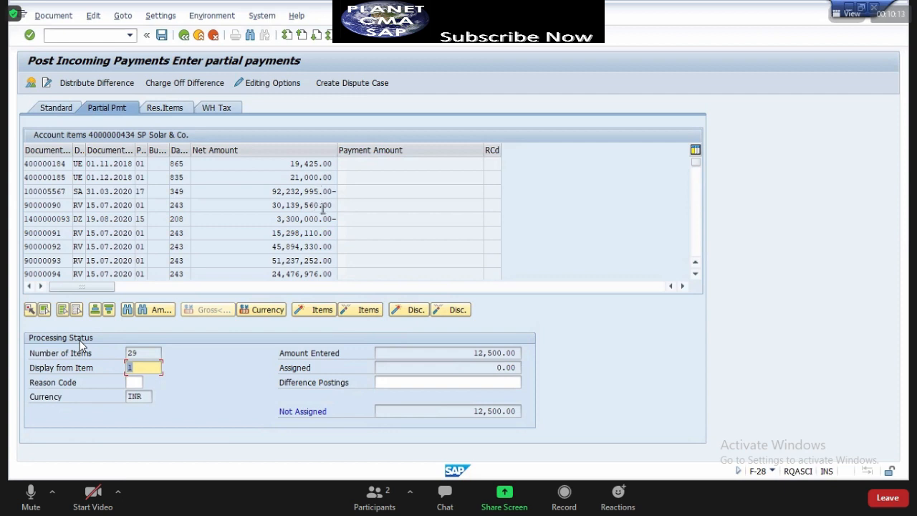
Activate the 30,139,560.00 invoice, assign the 12,500.00 payment to it as a partial payment and simulate the document.
{"action": "left_click", "coordinate": [321, 208]}
{"action": "double_click", "coordinate": [323, 207]}
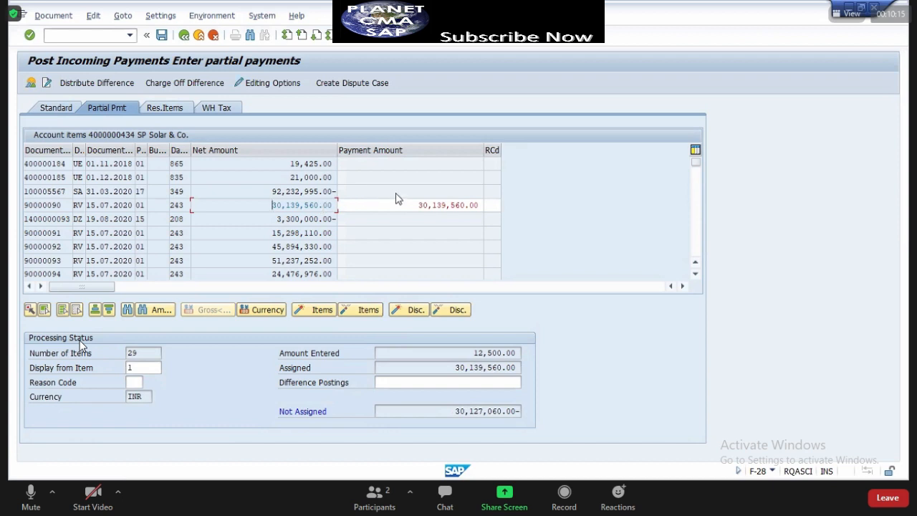
{"action": "left_click", "coordinate": [424, 208]}
{"action": "double_click", "coordinate": [425, 208]}
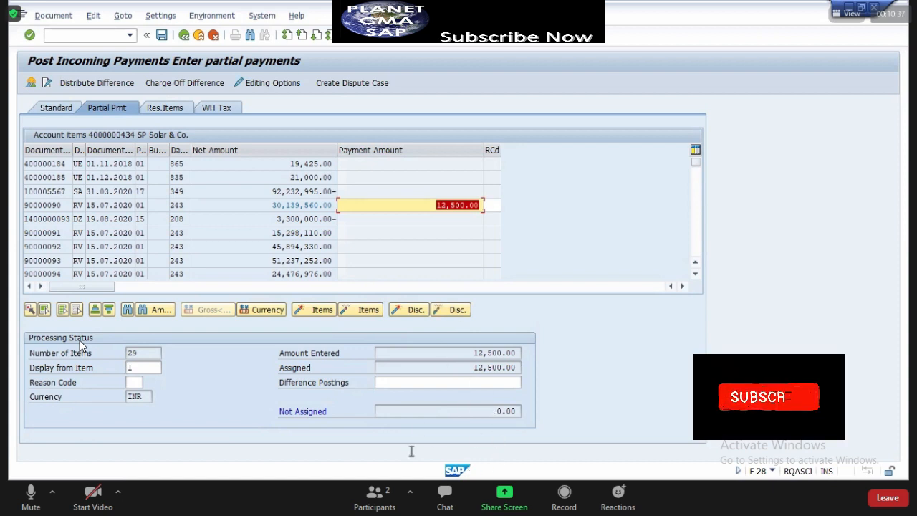
{"action": "left_click", "coordinate": [54, 17]}
{"action": "left_click", "coordinate": [61, 47]}
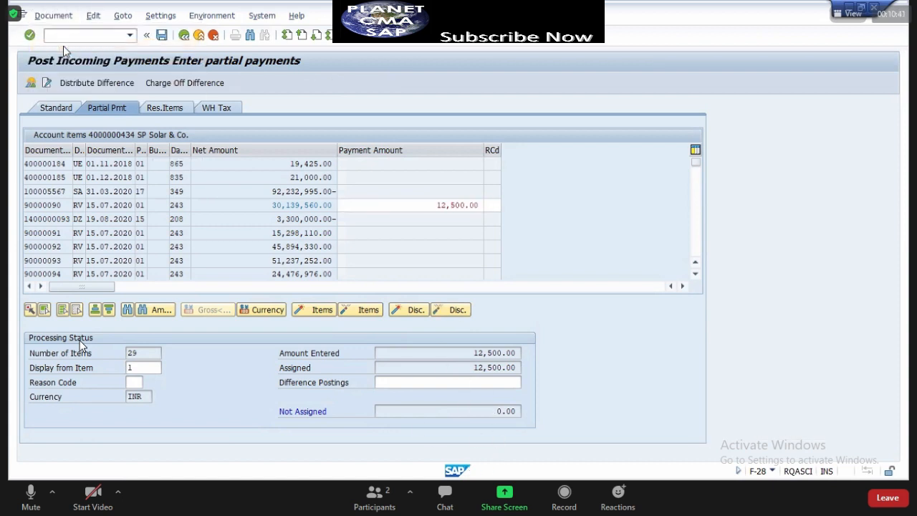